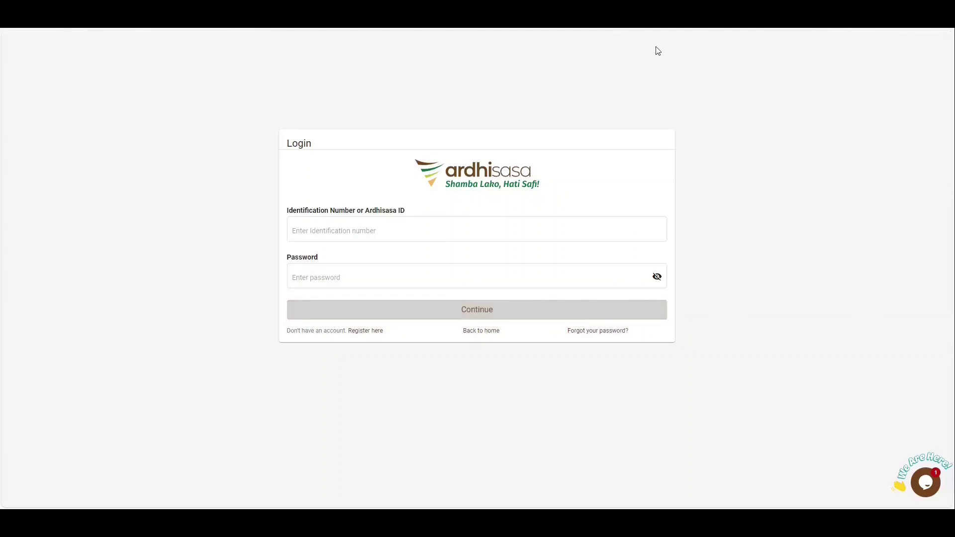
Sign in with the account ID, the pasted password and the emailed one-time code
click(533, 279)
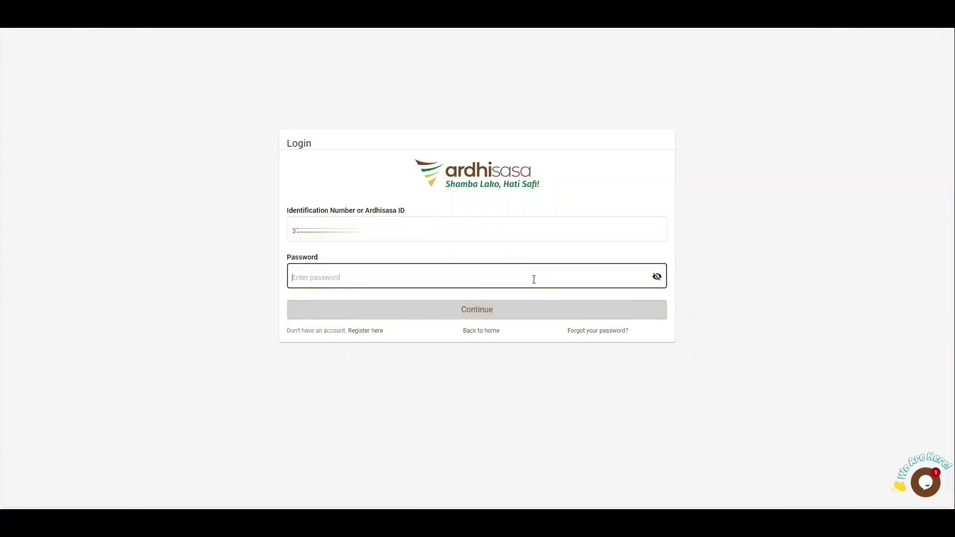
key(ctrl+v)
click(499, 311)
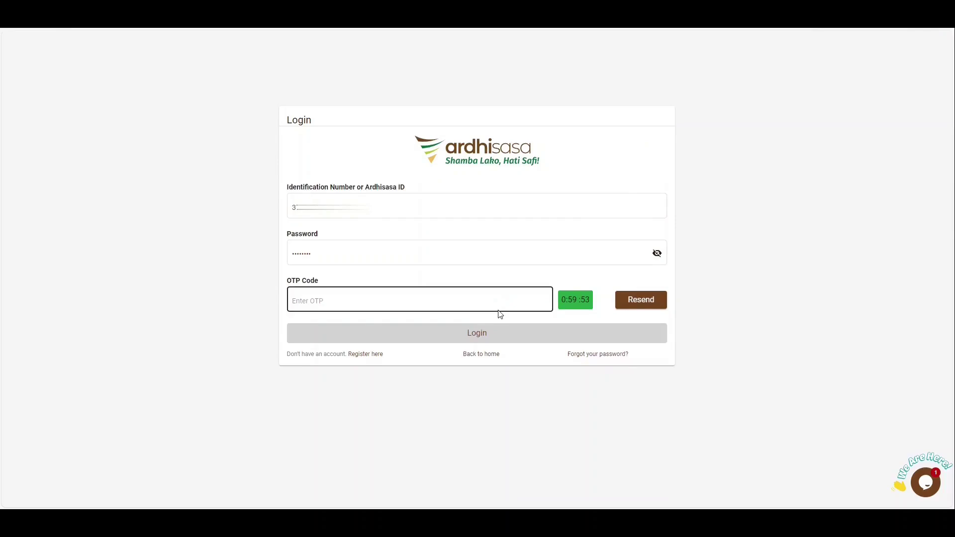
click(485, 338)
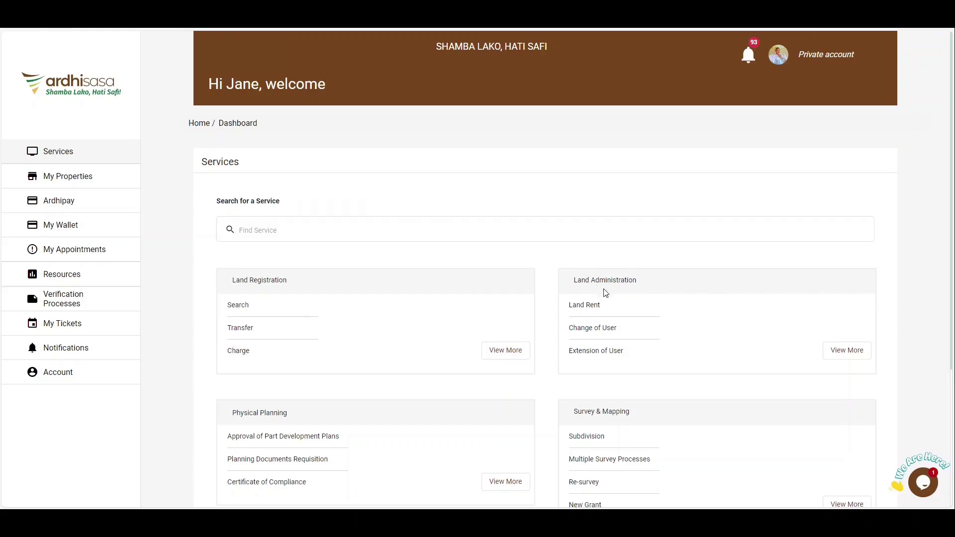
Go to Land Administration > Development Control > Final Approval applications list
click(846, 351)
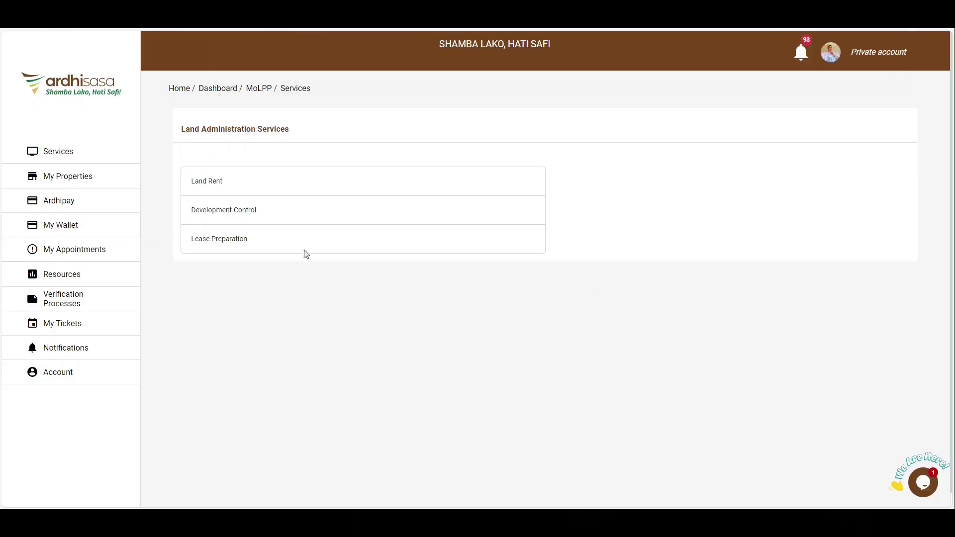
click(223, 220)
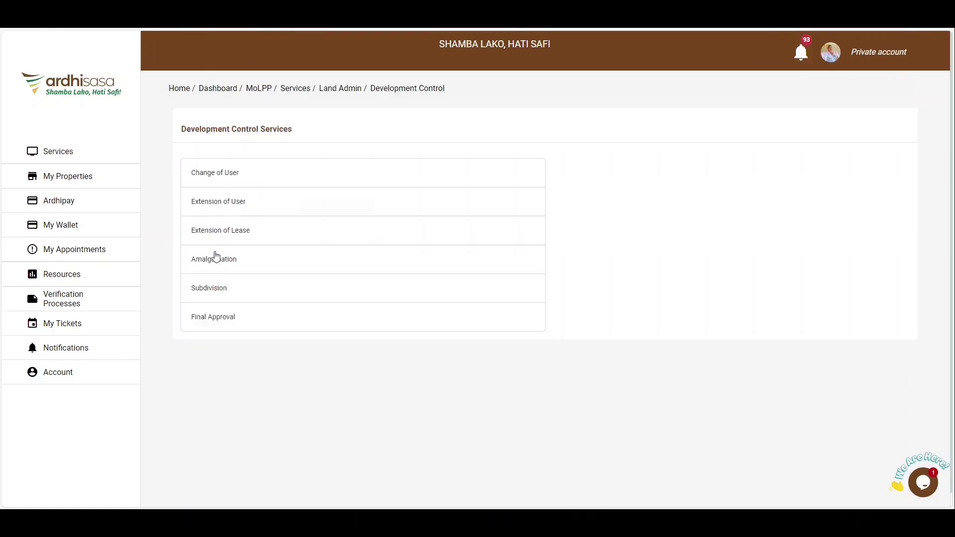
click(212, 319)
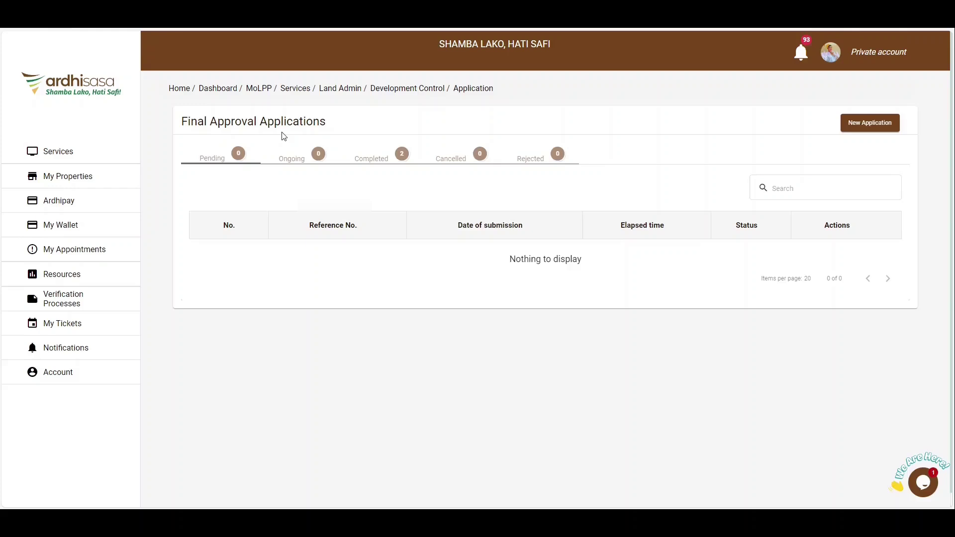
Check the Pending, Ongoing, Completed, Cancelled and Rejected lists, then start a New Application
click(239, 159)
click(300, 160)
click(378, 159)
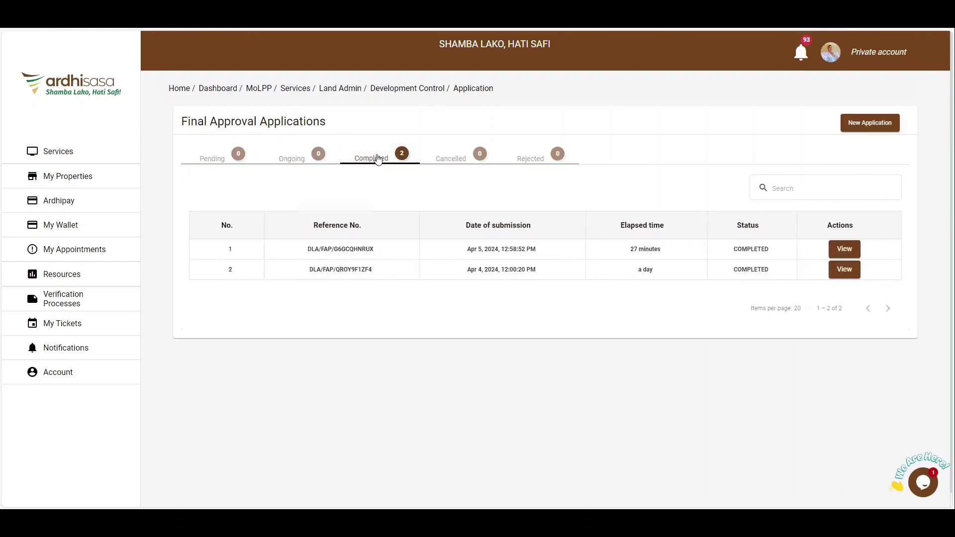
click(462, 164)
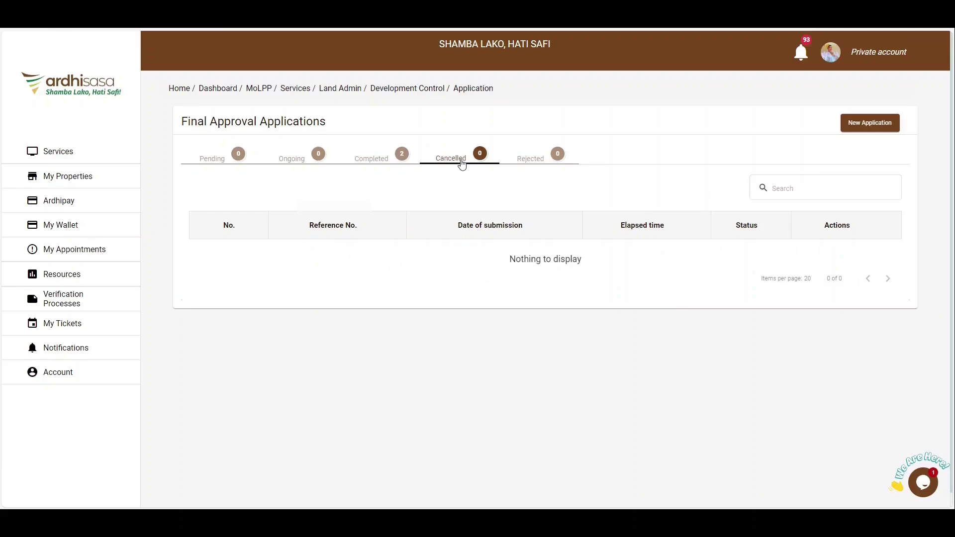
click(544, 157)
click(854, 126)
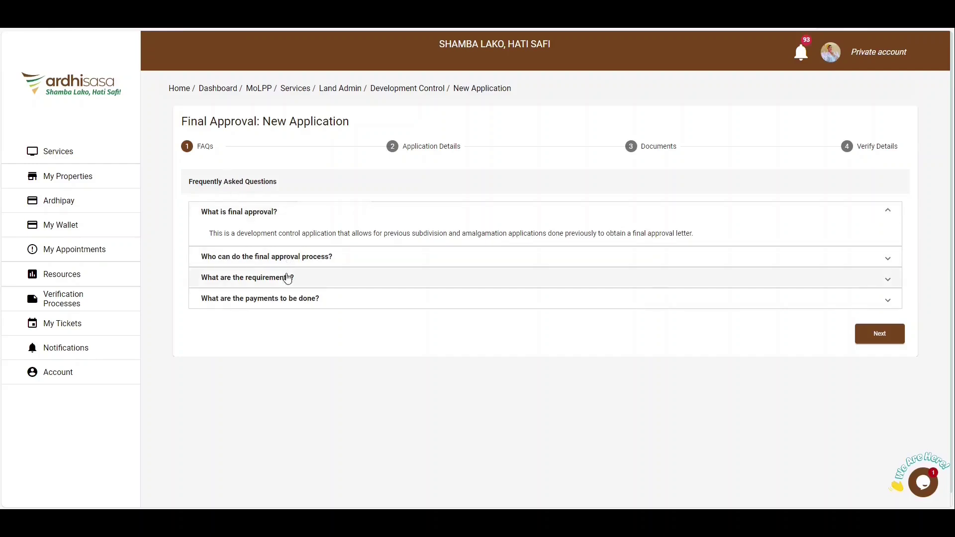
Read the 'who can apply' and requirements FAQs, then continue to Application Details
click(888, 260)
click(888, 260)
click(890, 282)
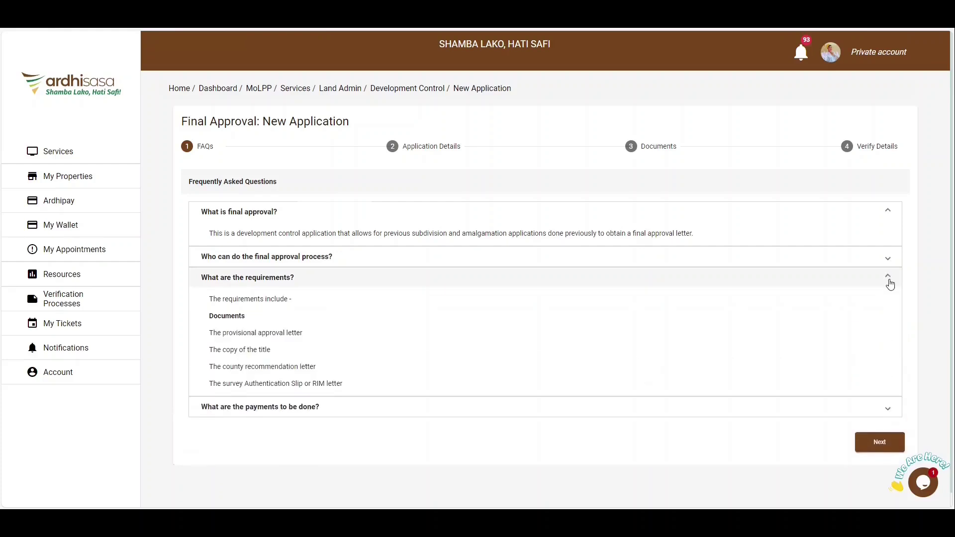
click(891, 283)
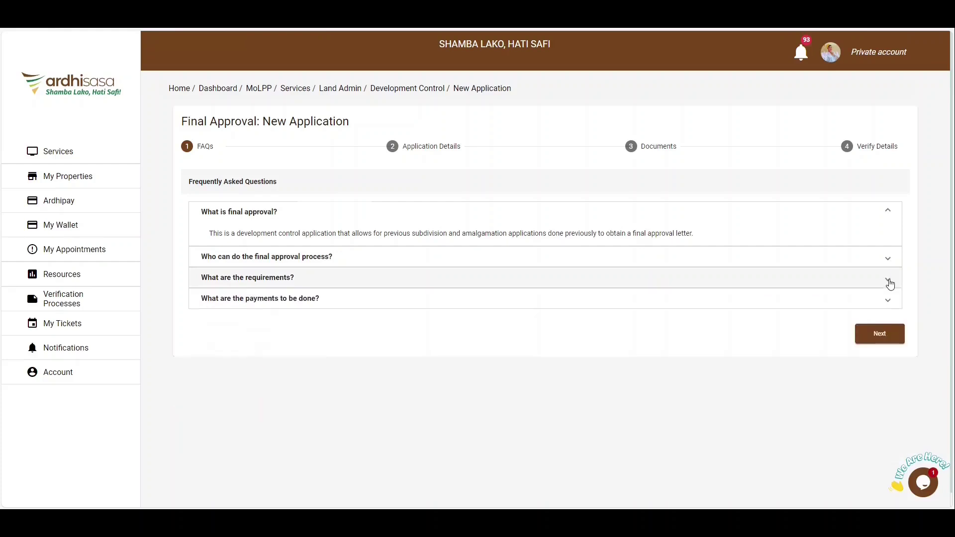
click(879, 336)
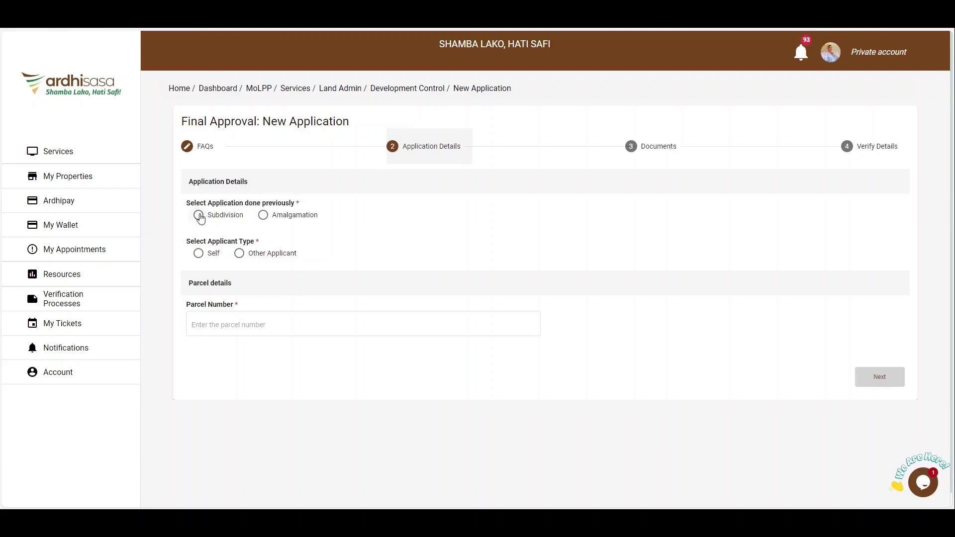
Set the previous application type to Subdivision
click(199, 215)
click(263, 216)
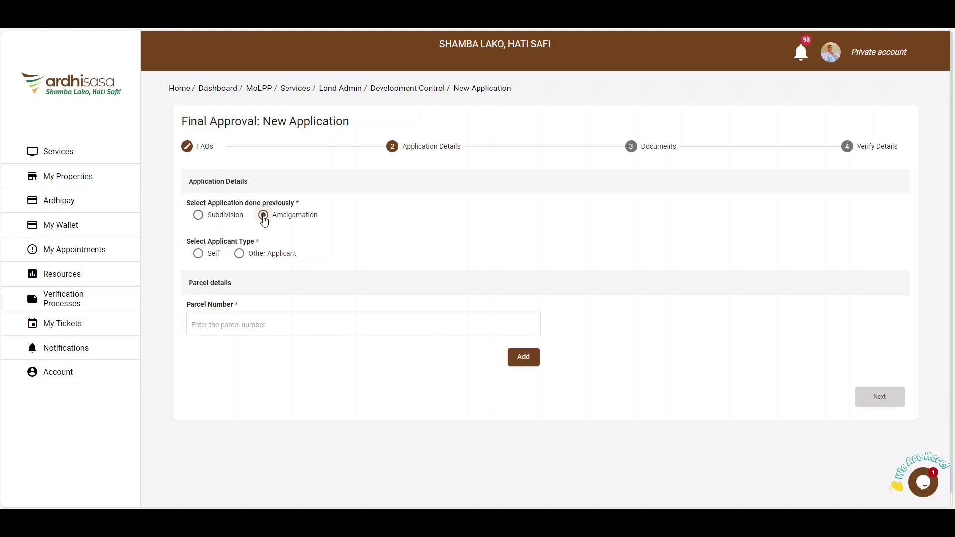
click(199, 216)
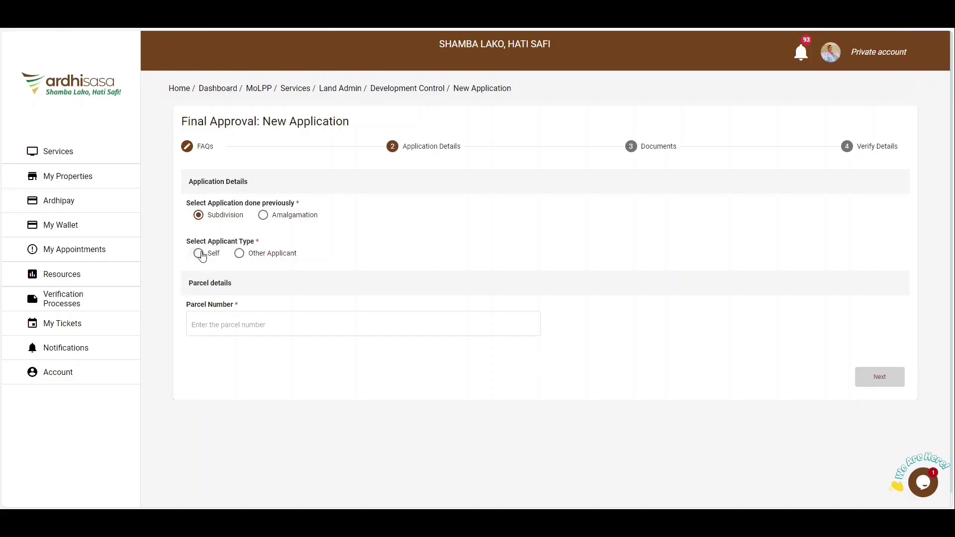
Look up another applicant by Ardhisasa ID, remove them, and set the applicant type to Self
click(239, 254)
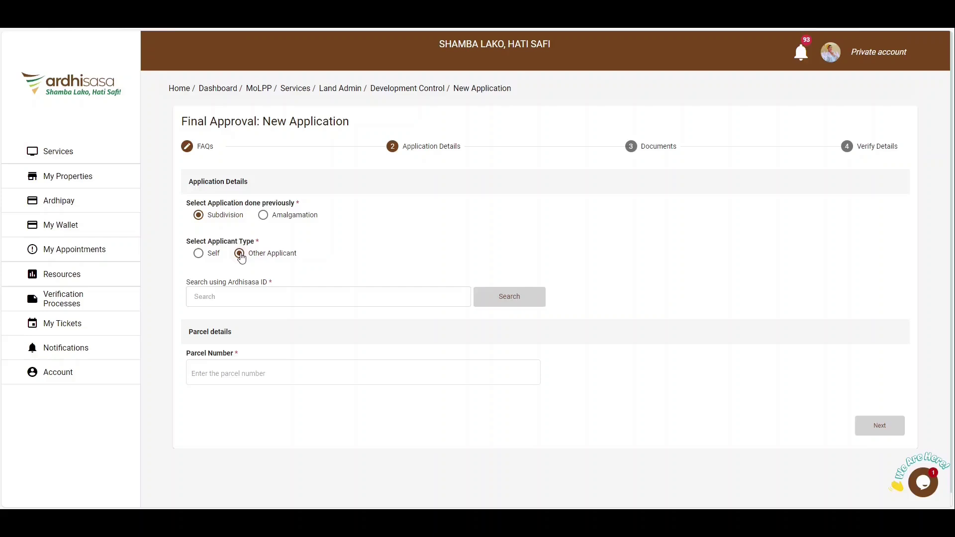
click(244, 297)
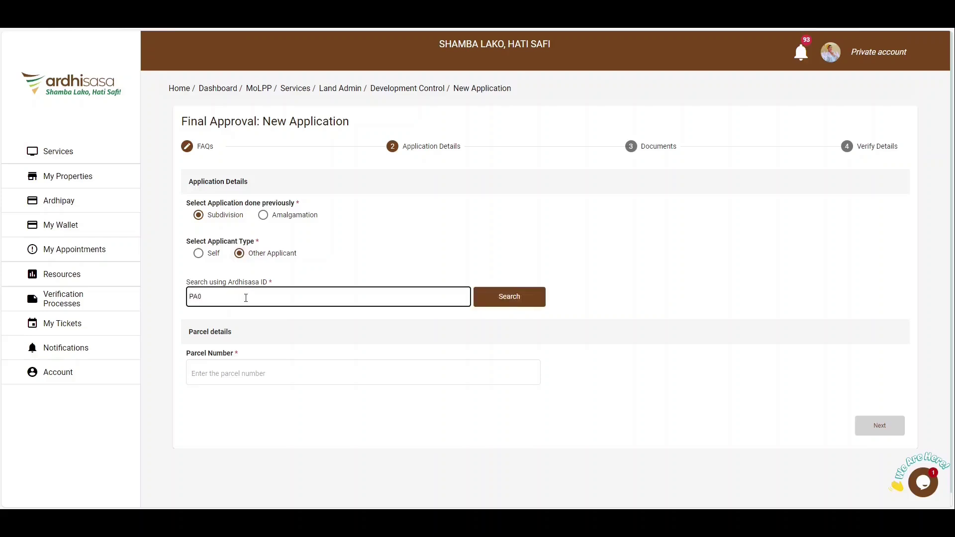
click(508, 300)
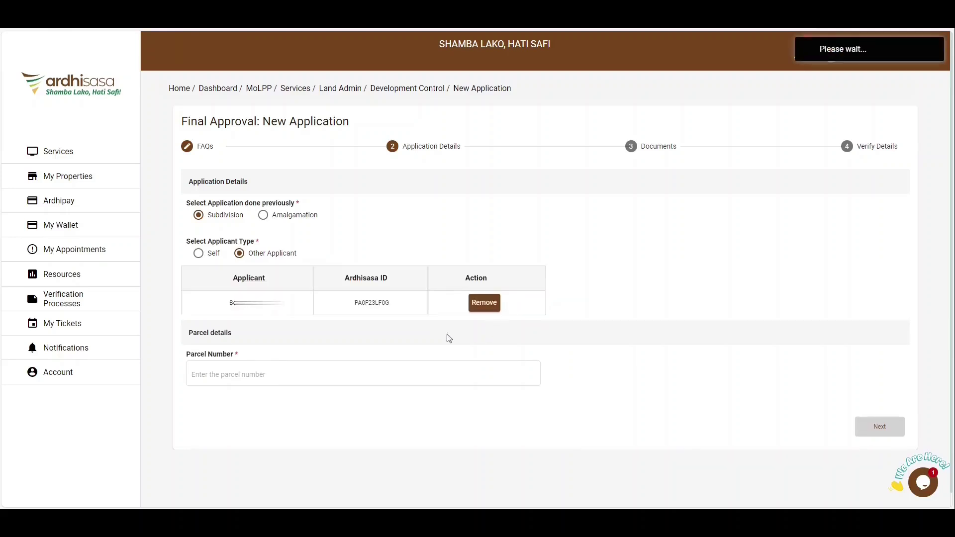
click(482, 302)
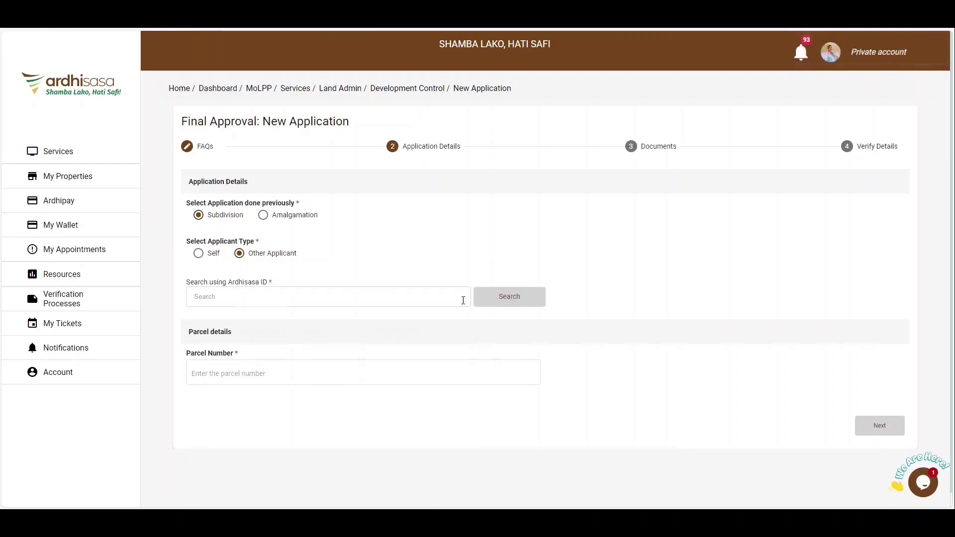
click(198, 256)
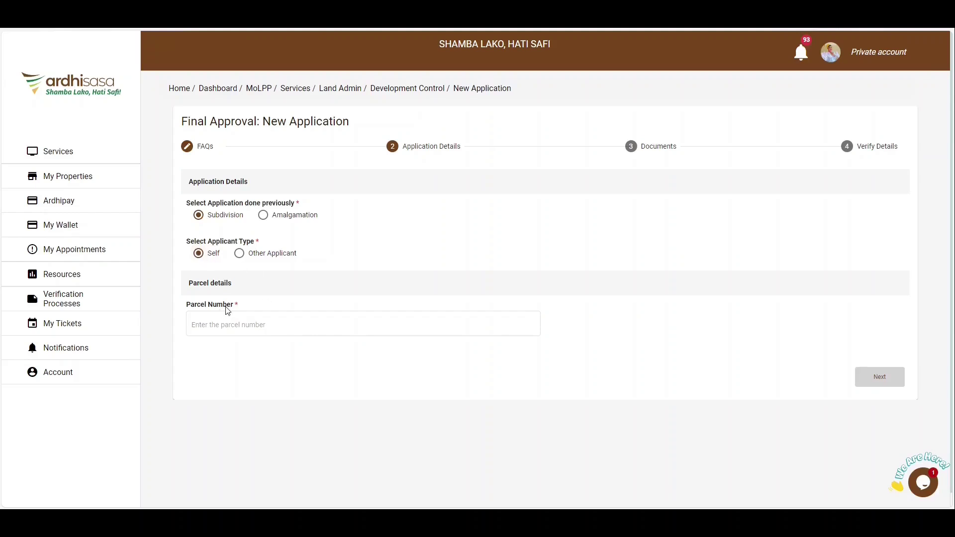
click(245, 324)
text(NAIROB)
text(I/BLOCK)
text(18)
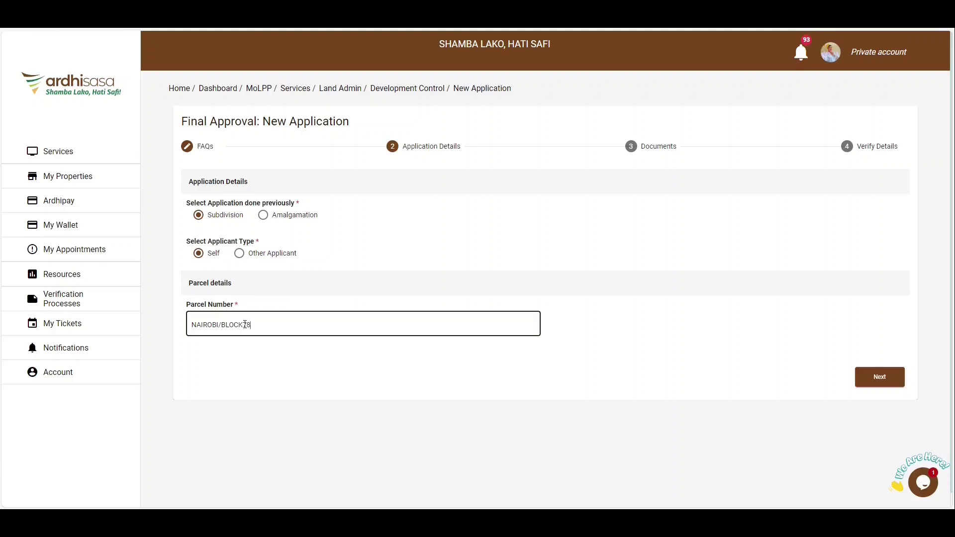
text(/7)
click(879, 378)
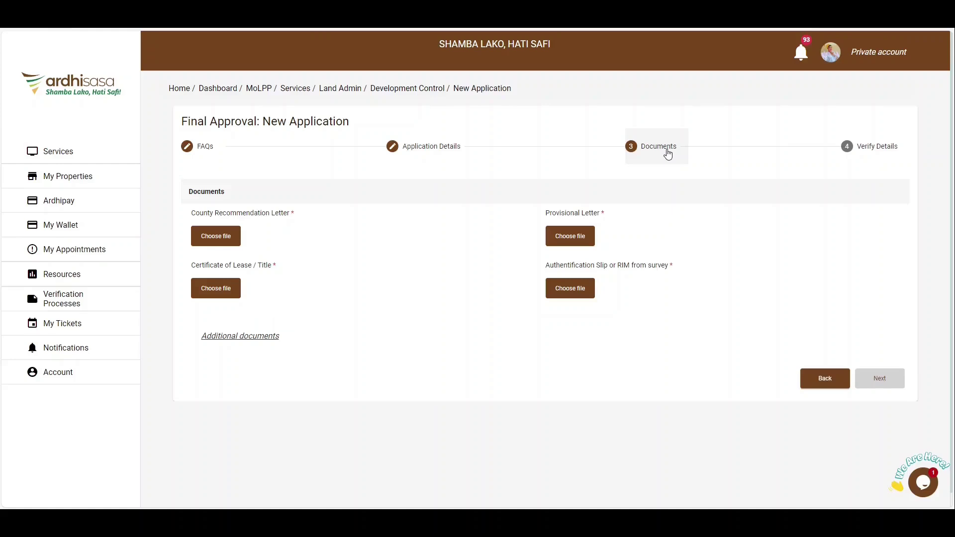
Upload the county recommendation letter, provisional letter, certificate of lease and authentication slip
click(222, 237)
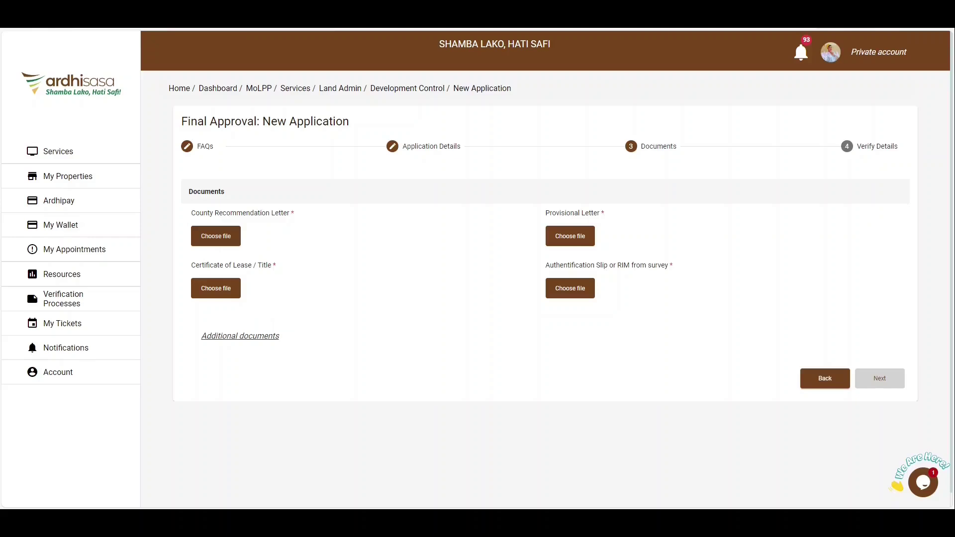
click(391, 247)
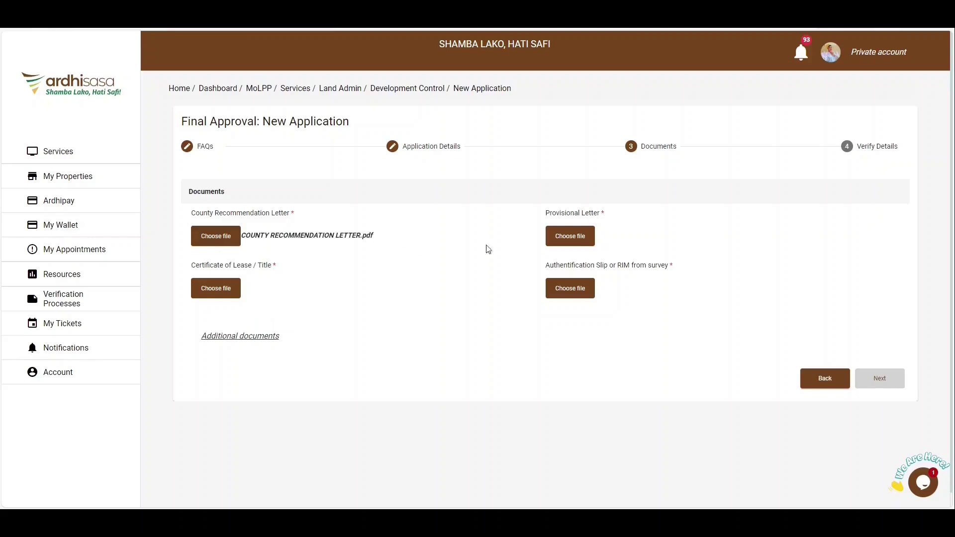
click(570, 238)
click(215, 291)
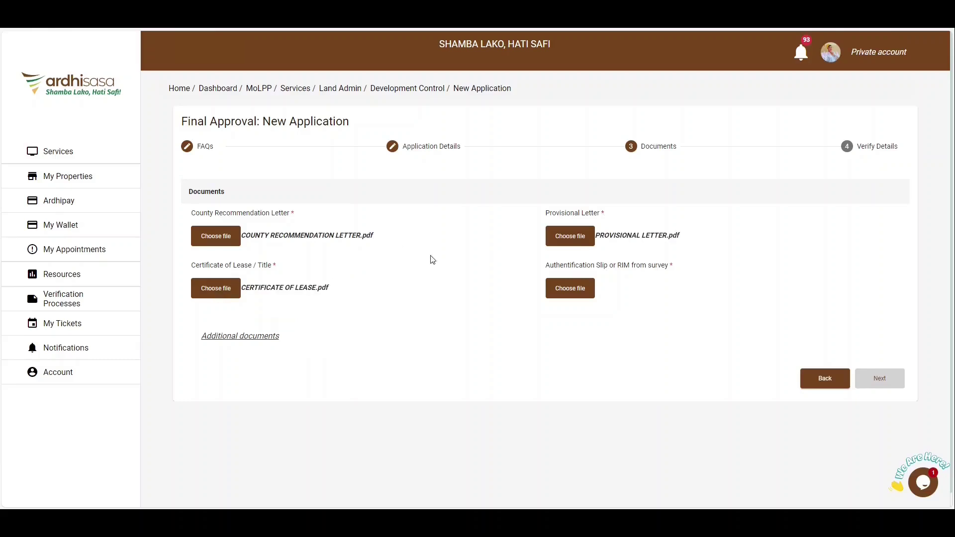
click(568, 290)
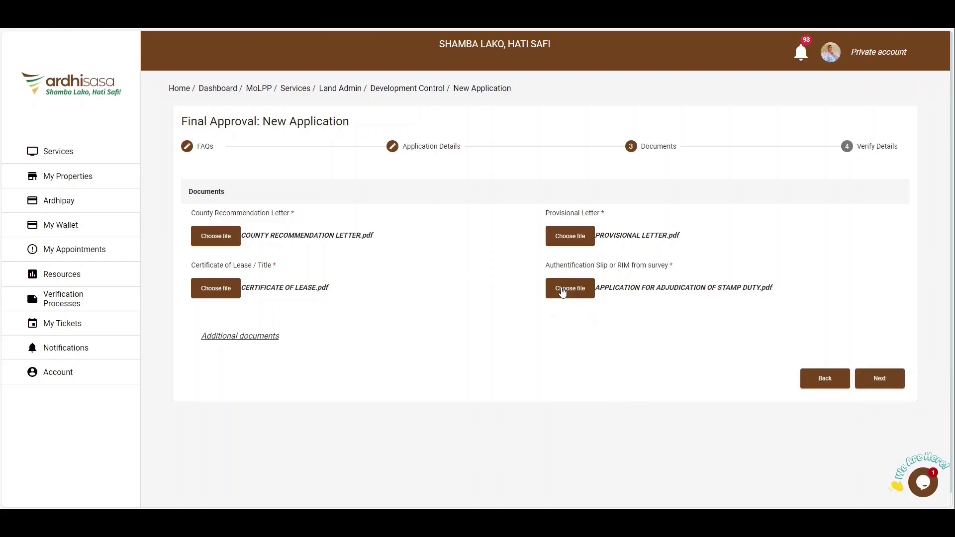
Add and upload an additional document named NATIONAL ID, then proceed to Verify Details
click(256, 340)
text(NATIO)
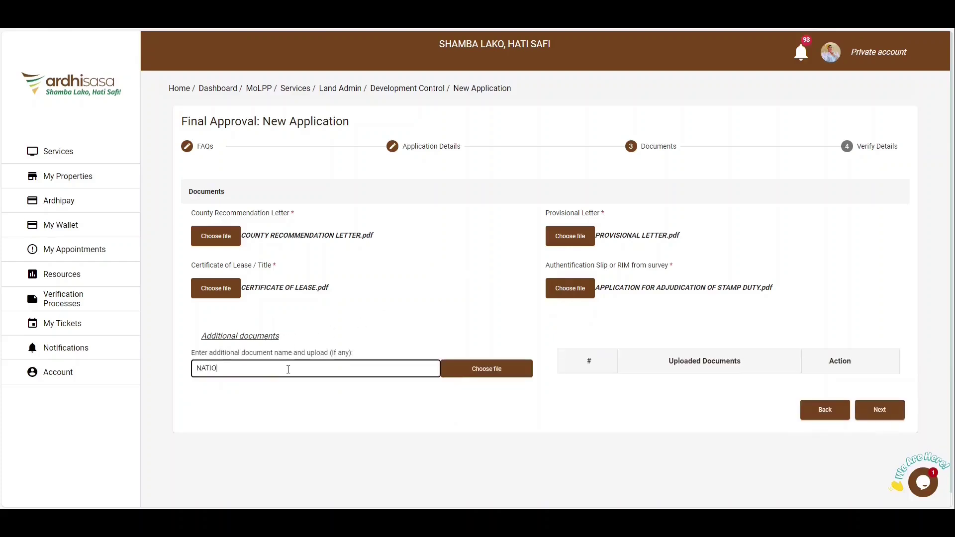
text(NAL ID)
click(484, 375)
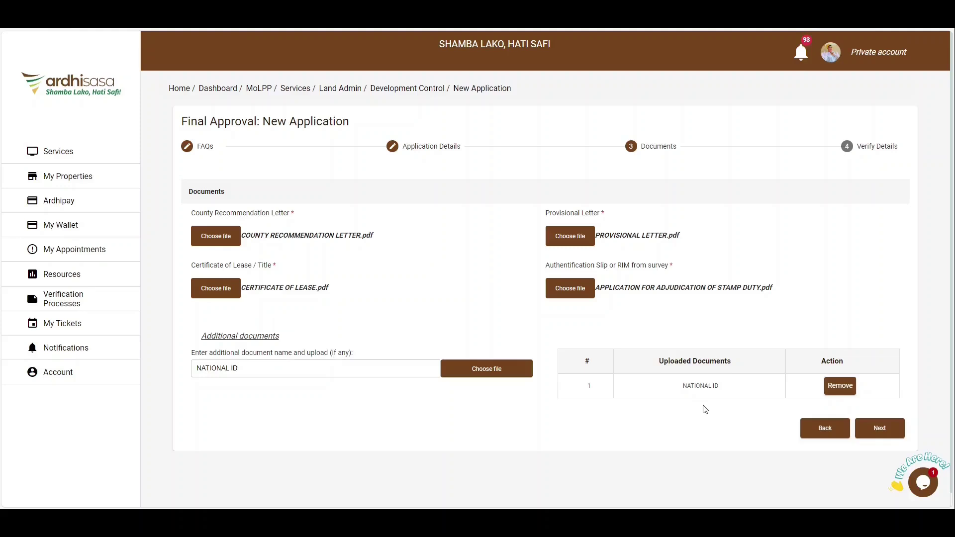
click(880, 429)
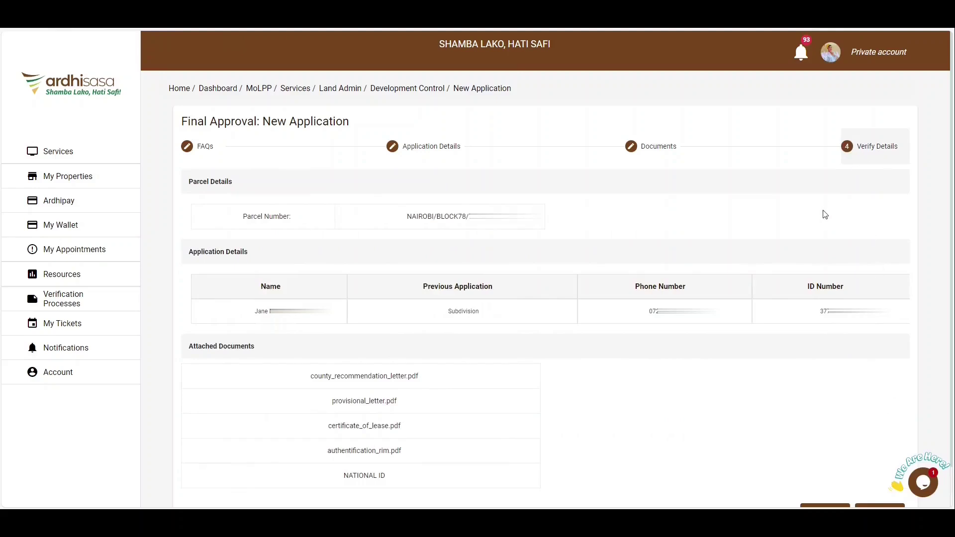
scroll(825, 214, down, 1)
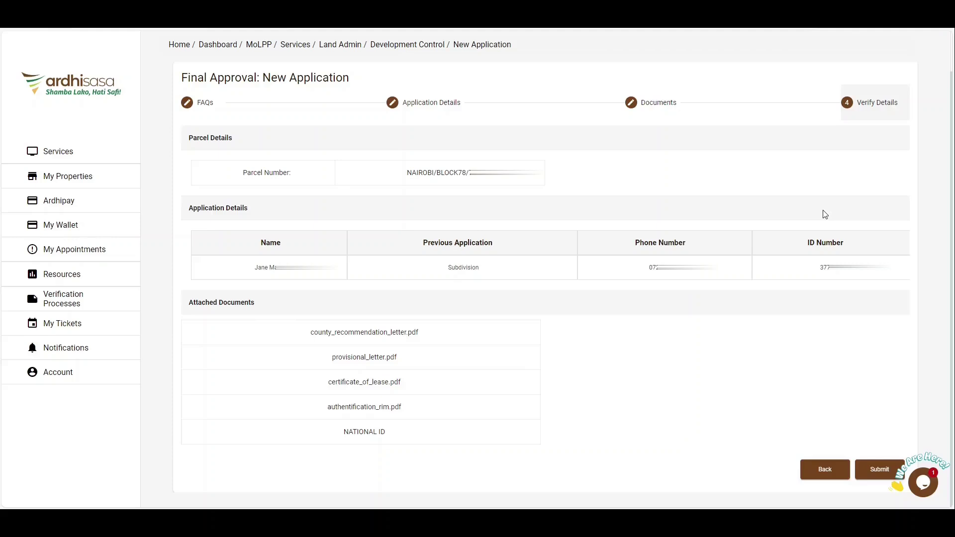
click(880, 470)
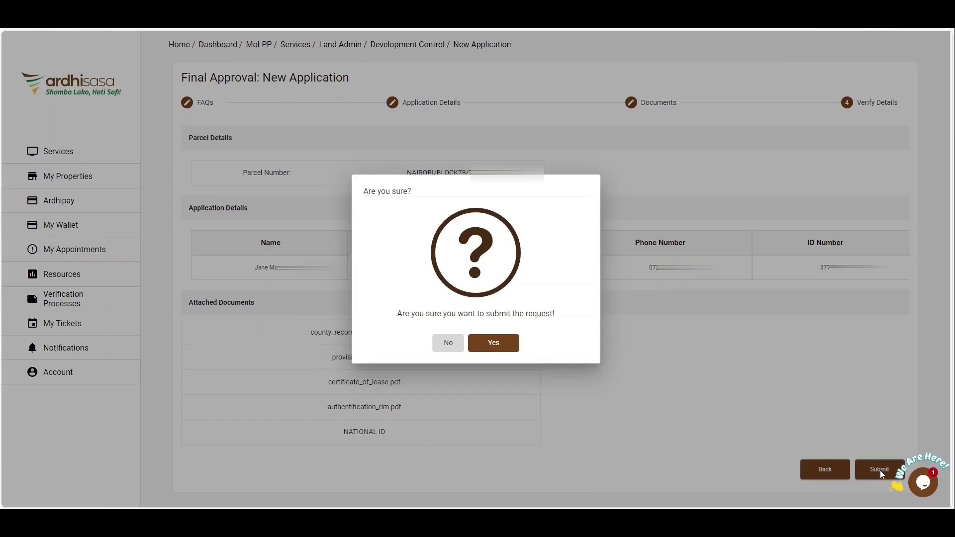
click(495, 343)
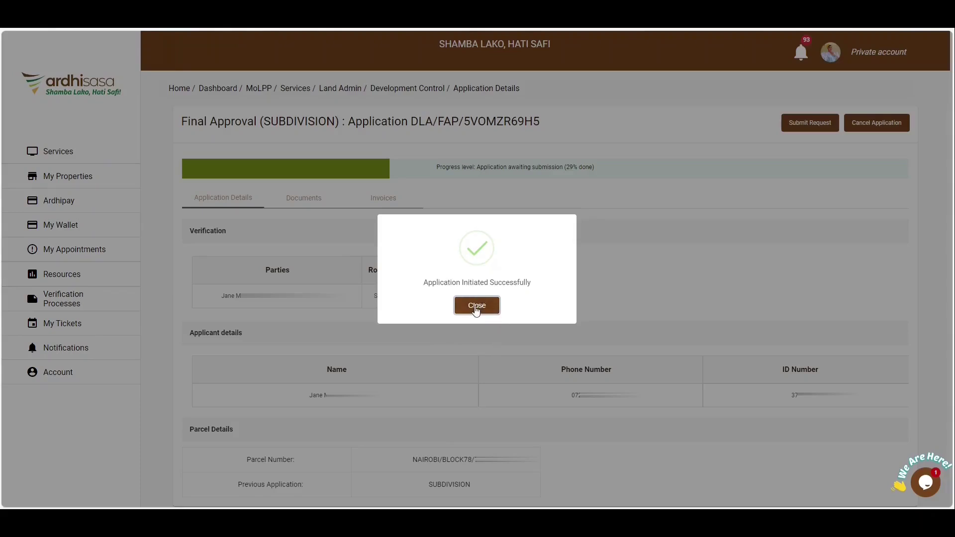
click(476, 307)
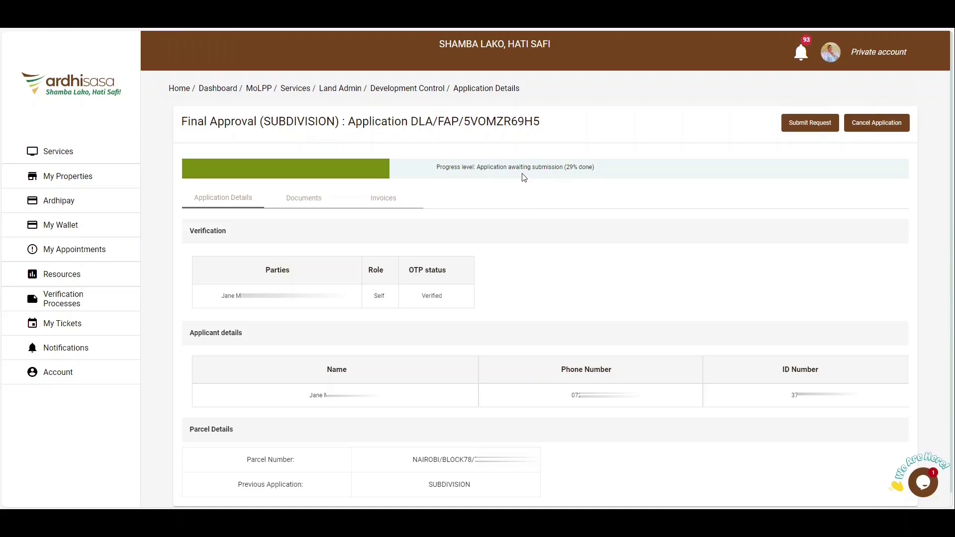
click(809, 122)
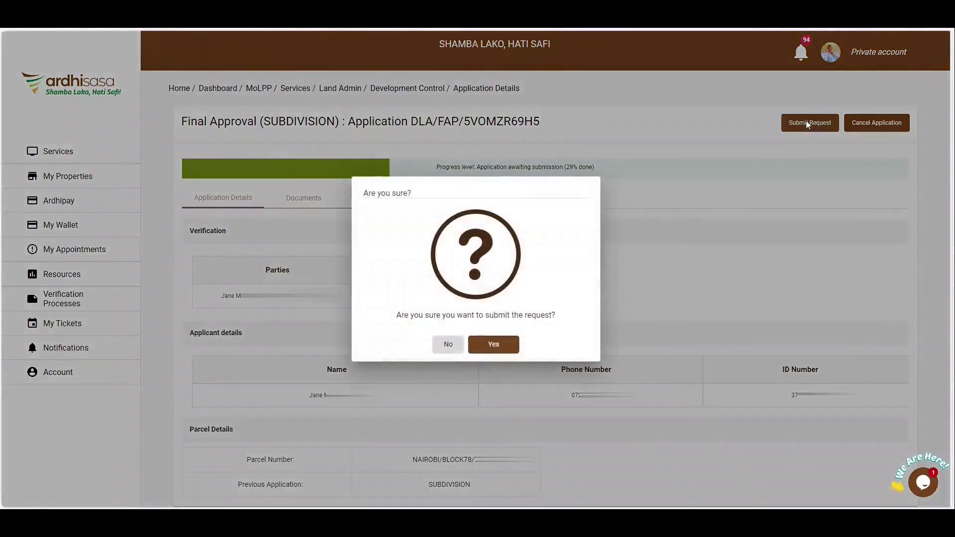
click(494, 344)
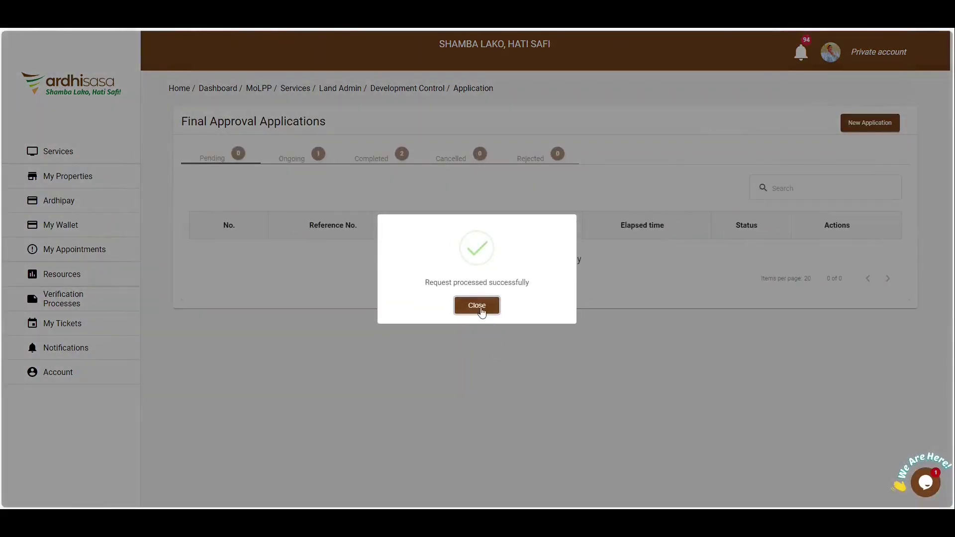
click(480, 310)
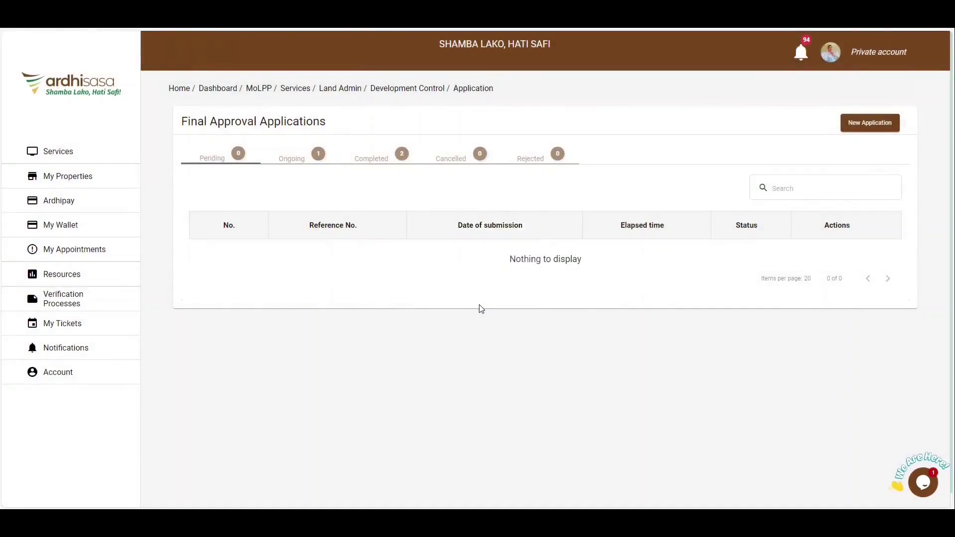
click(303, 165)
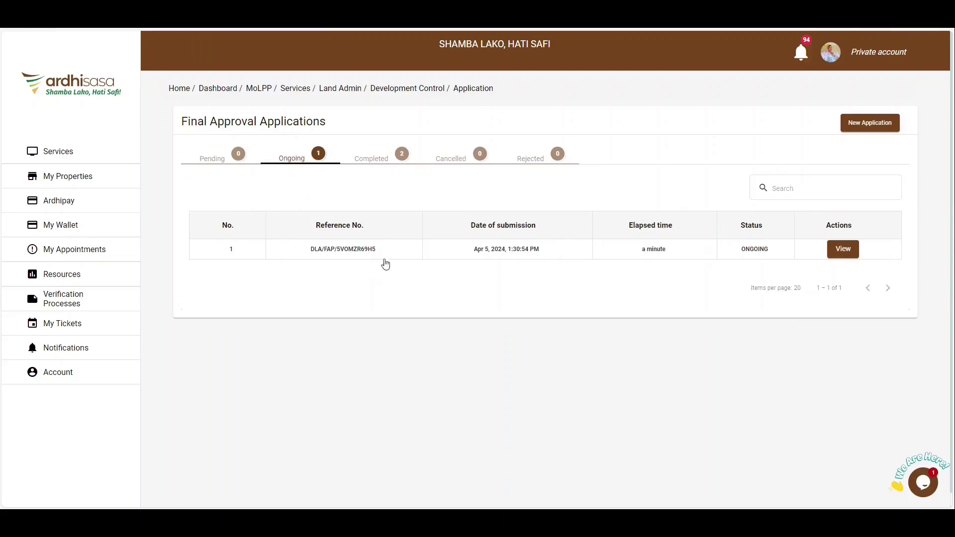
click(844, 251)
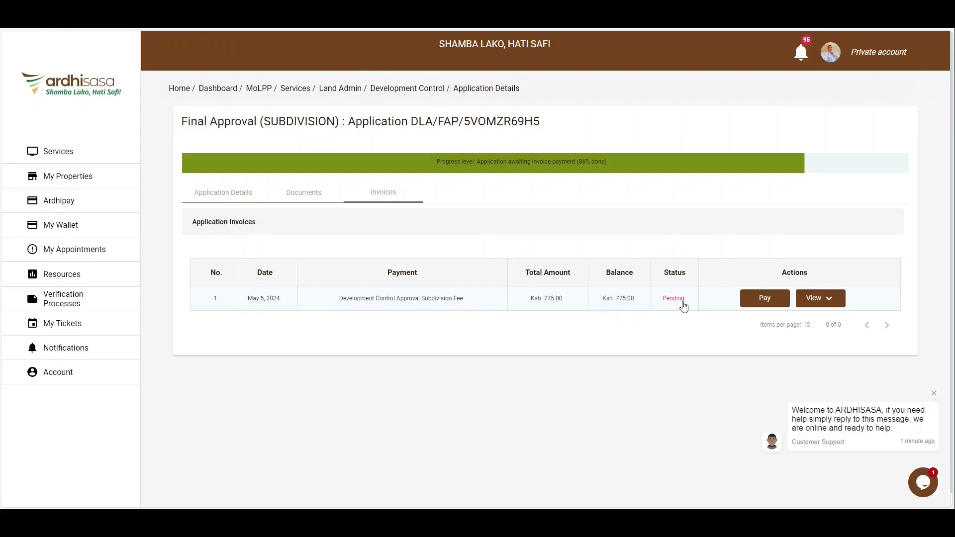
Pay the pending Ksh. 775.00 invoice and review the payment options
click(769, 301)
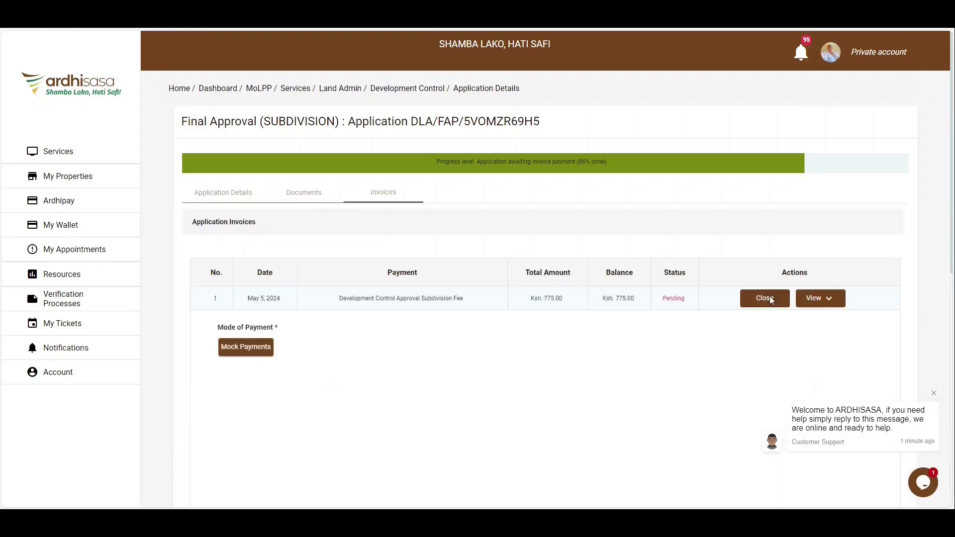
scroll(384, 410, down, 4)
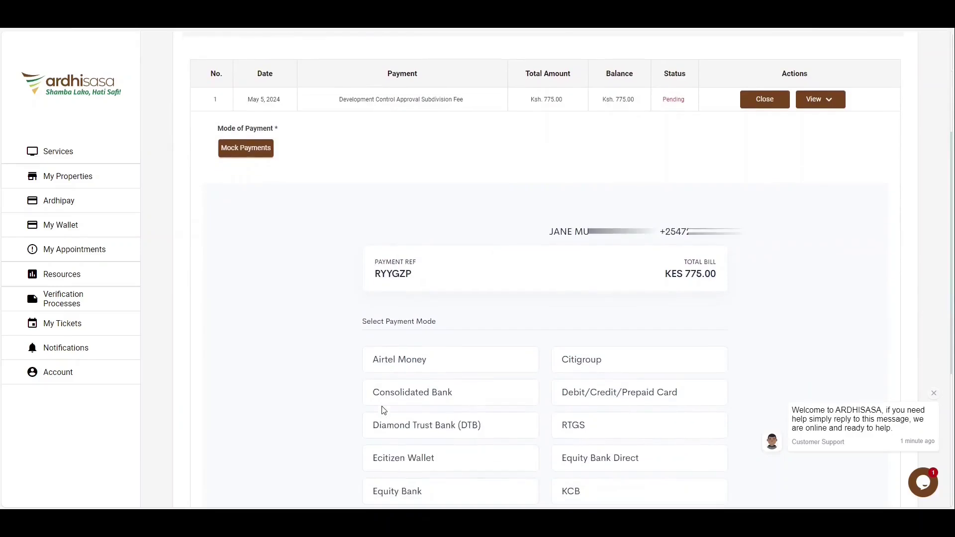
scroll(383, 410, down, 5)
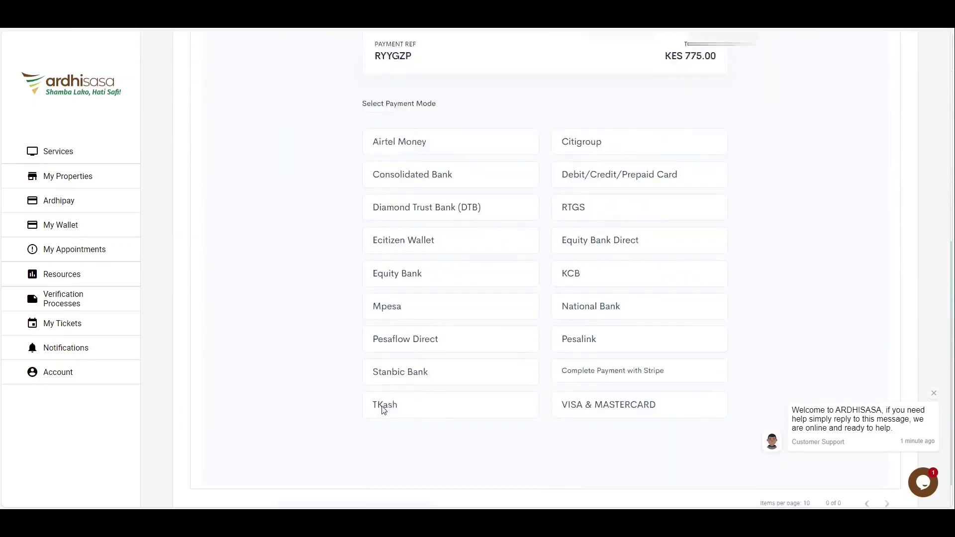
scroll(384, 410, down, 1)
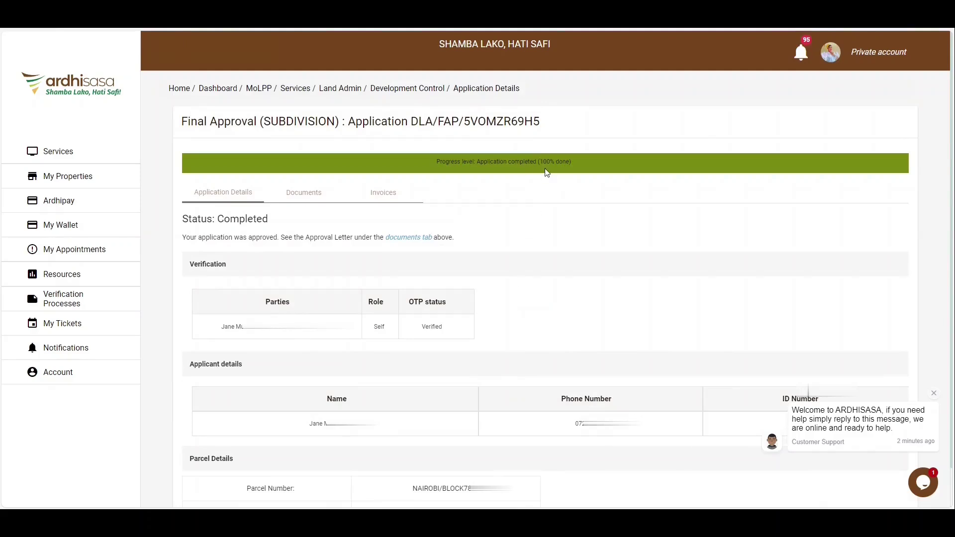
click(412, 238)
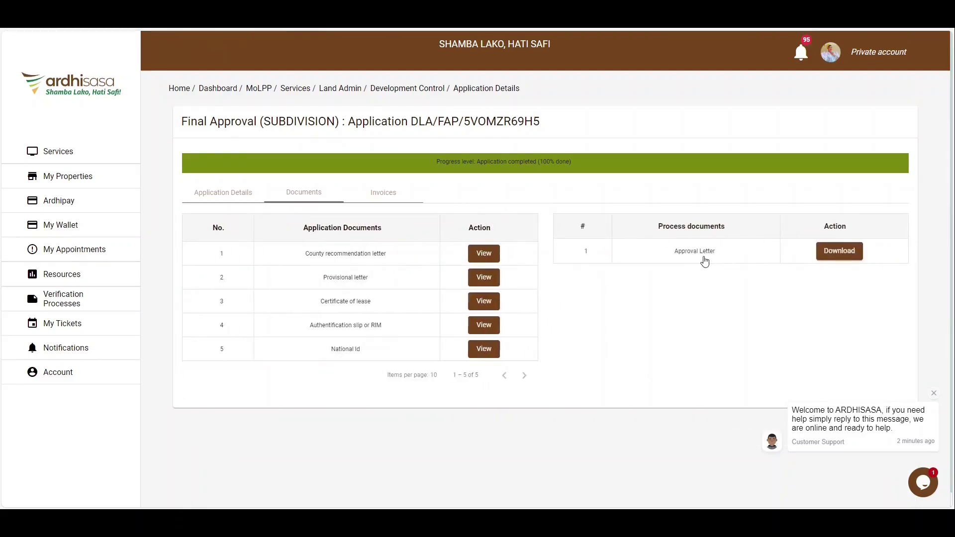
click(840, 252)
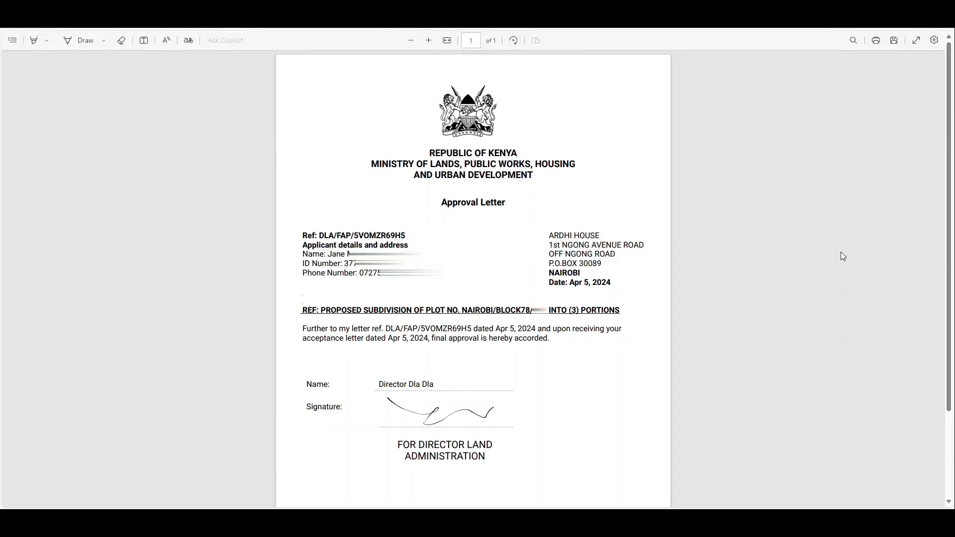